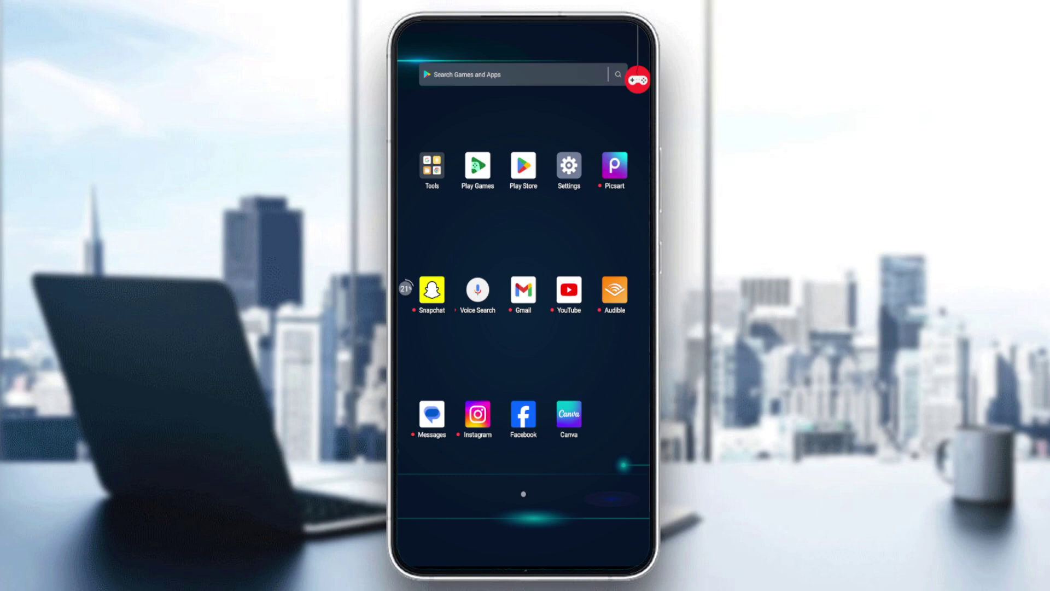
# Step: Launch Facebook and go to Pages through the main menu
pyautogui.click(524, 413)
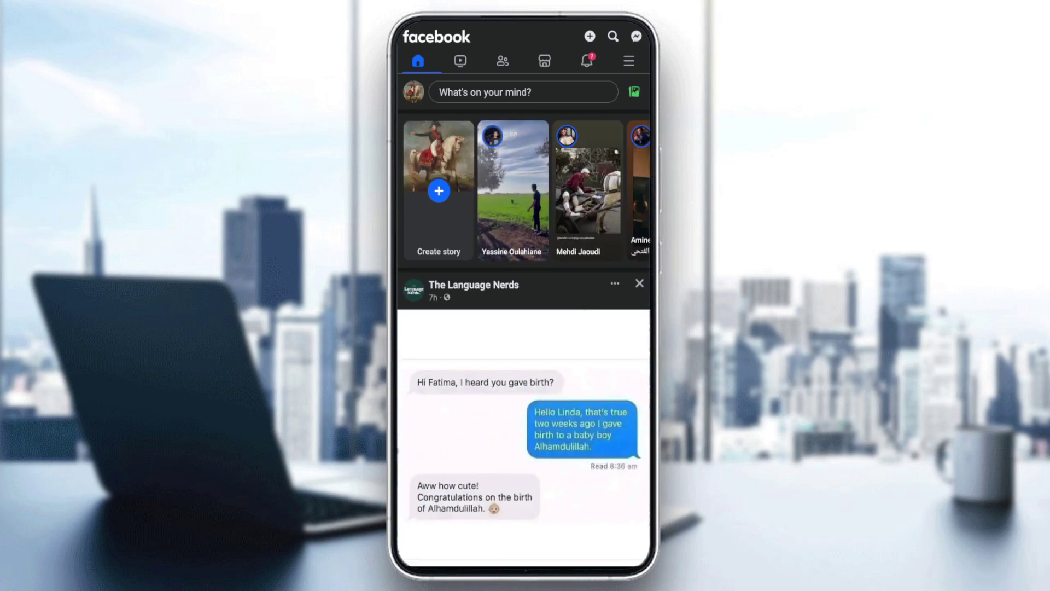
pyautogui.click(628, 60)
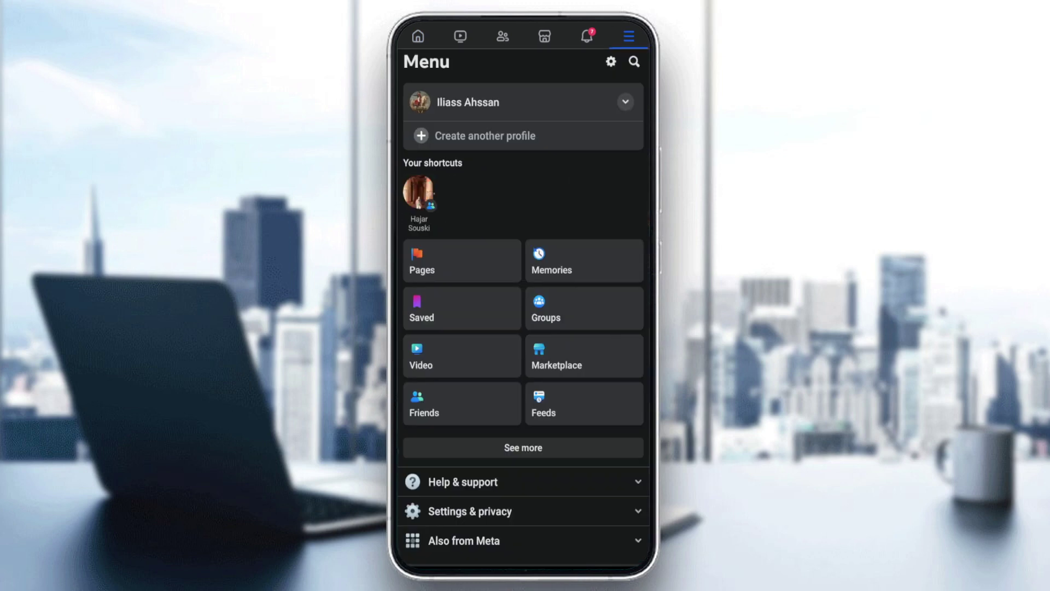
pyautogui.scroll(-1, 523, 310)
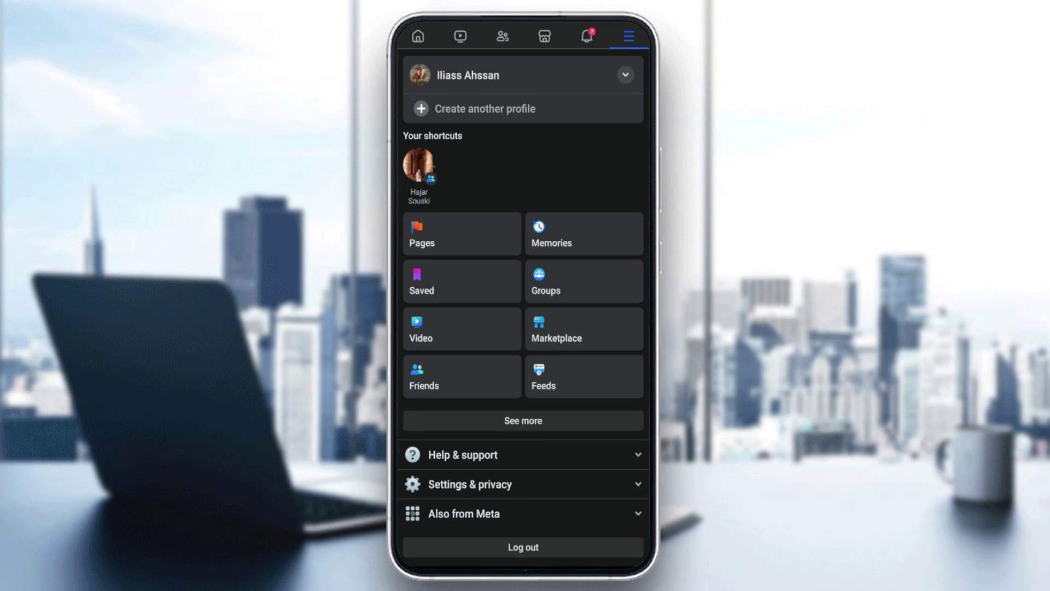
pyautogui.click(462, 234)
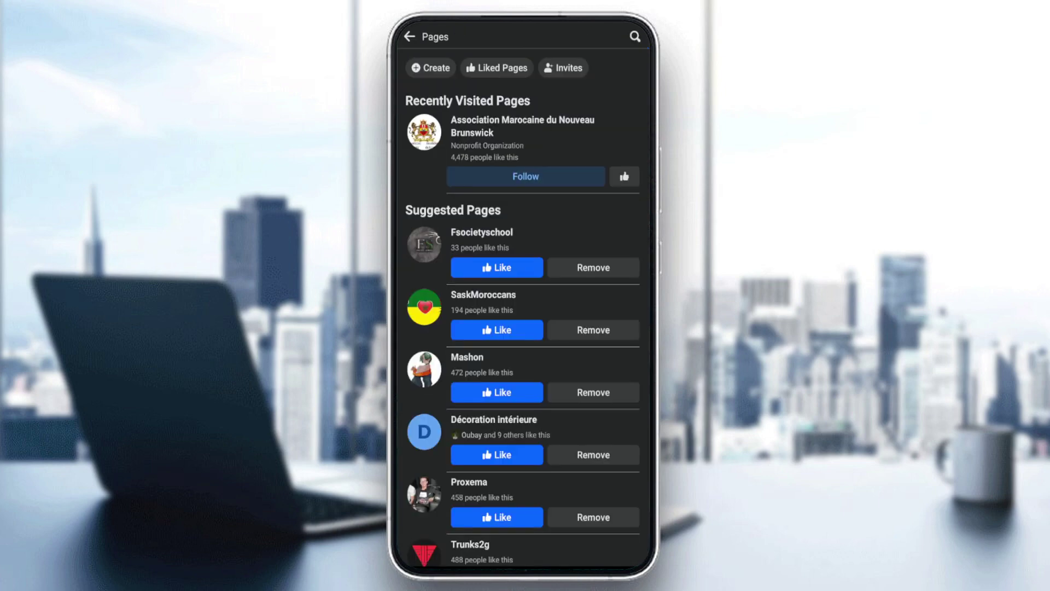
pyautogui.scroll(-3, 523, 329)
pyautogui.scroll(3, 523, 329)
# Step: Start a new Page and begin entering the name 'Tuto page'
pyautogui.click(430, 68)
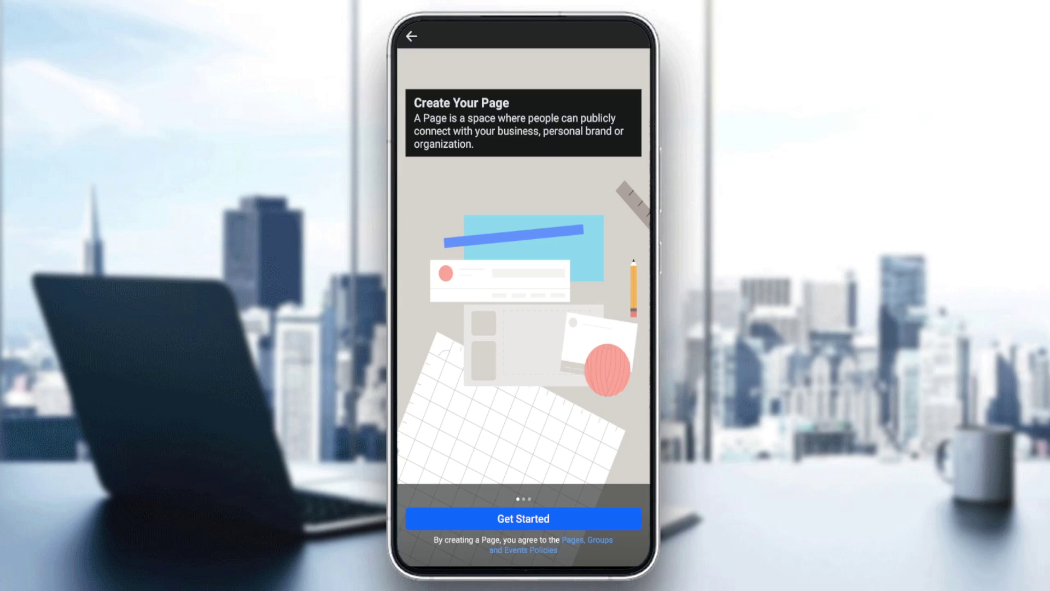
pyautogui.click(522, 517)
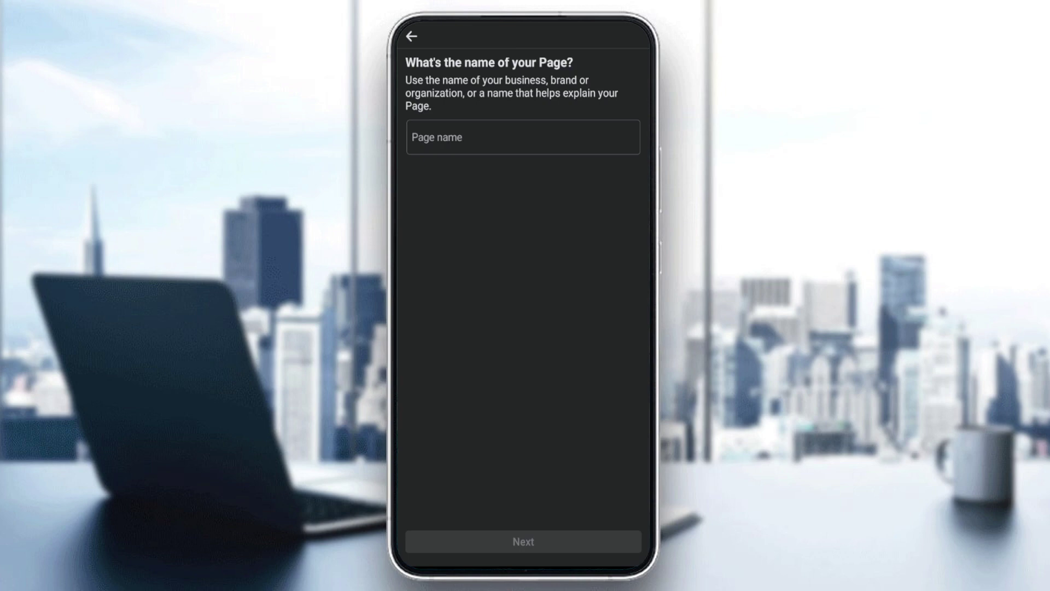
pyautogui.click(522, 138)
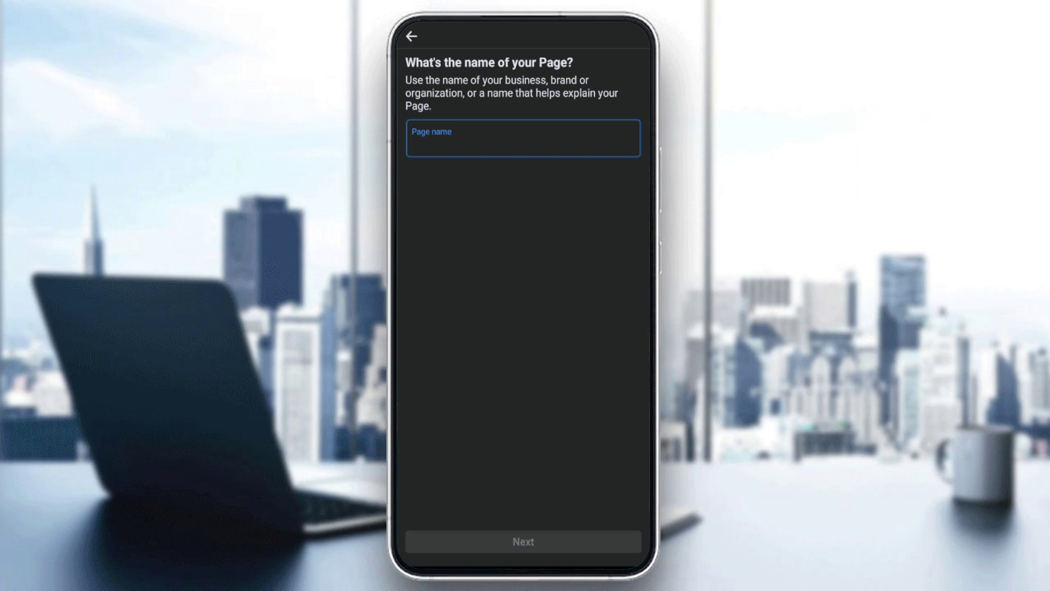
pyautogui.write('Tut')
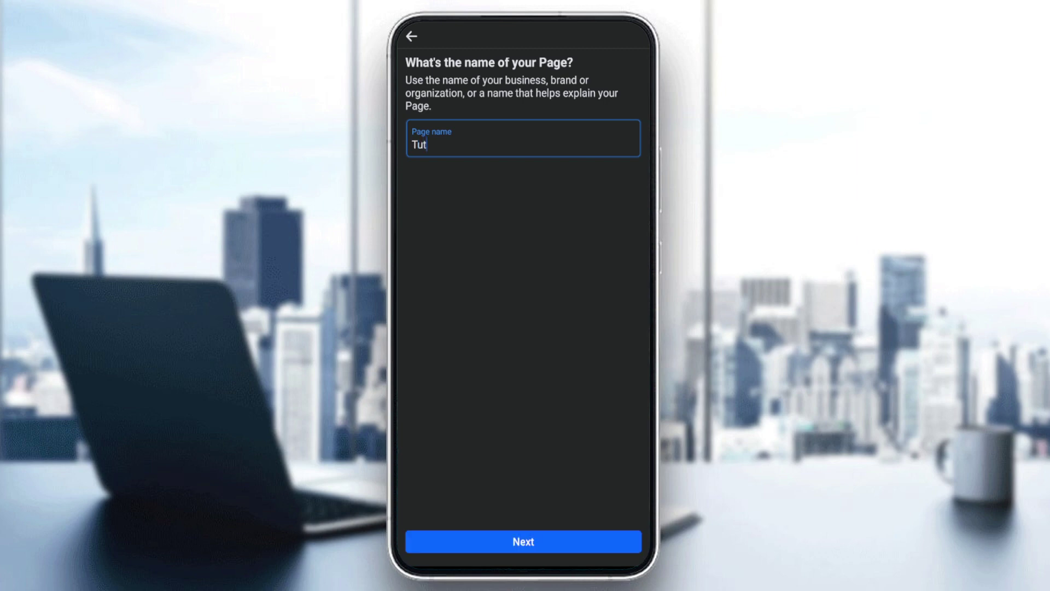
pyautogui.write('o page')
# Step: Give 'Tuto page' the categories Science & Tech and Education website, then create it
pyautogui.click(523, 541)
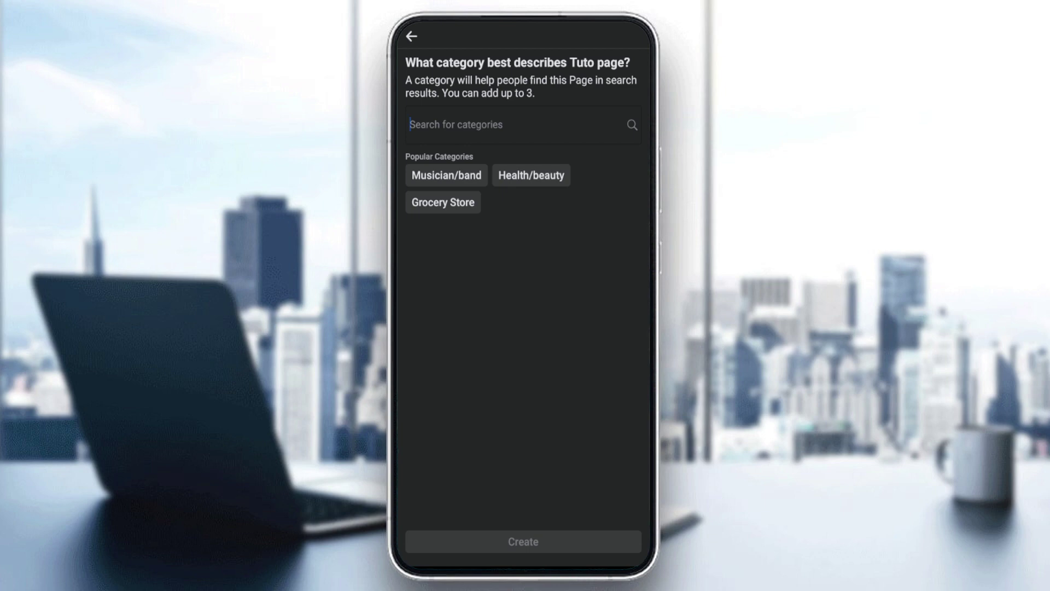
pyautogui.write('sc')
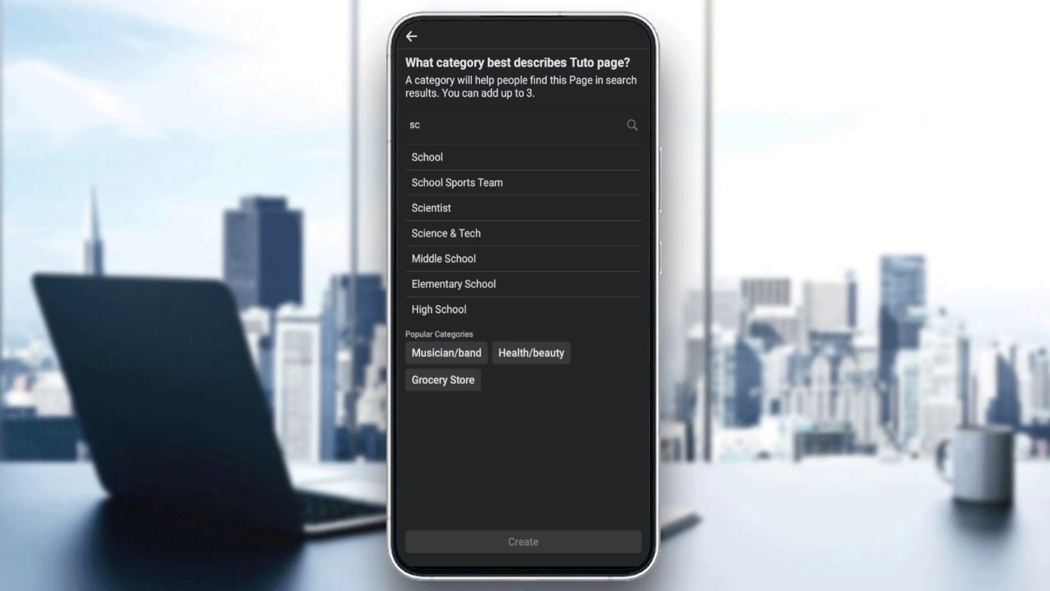
pyautogui.write('ien')
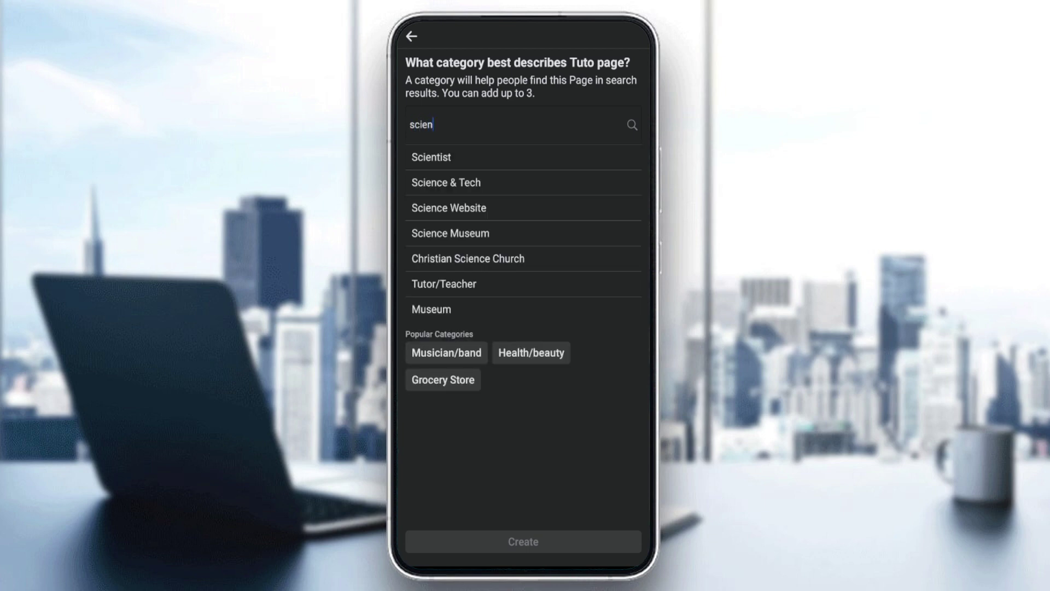
pyautogui.click(447, 183)
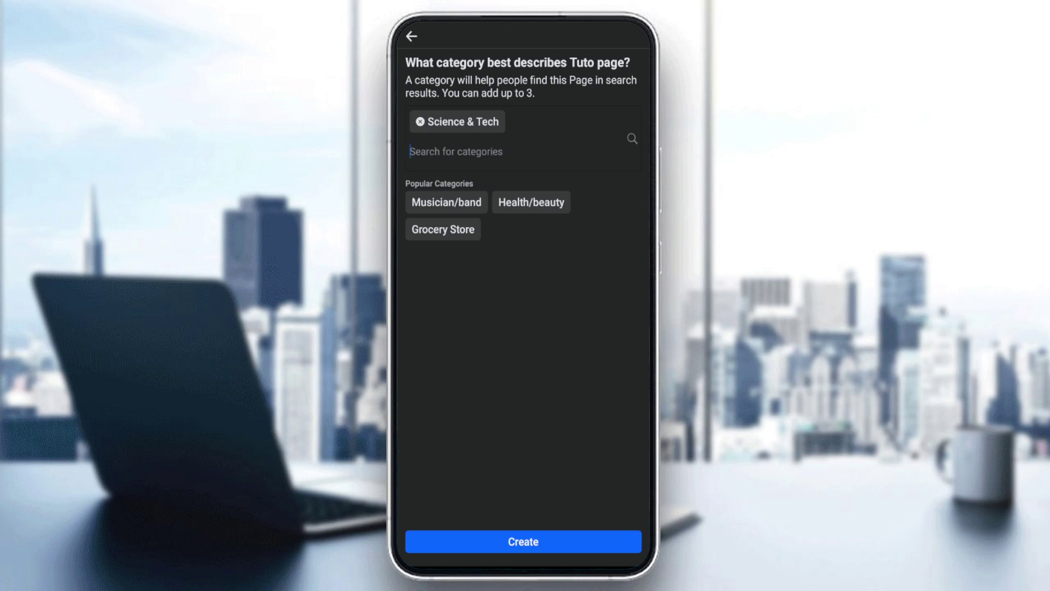
pyautogui.write('edu')
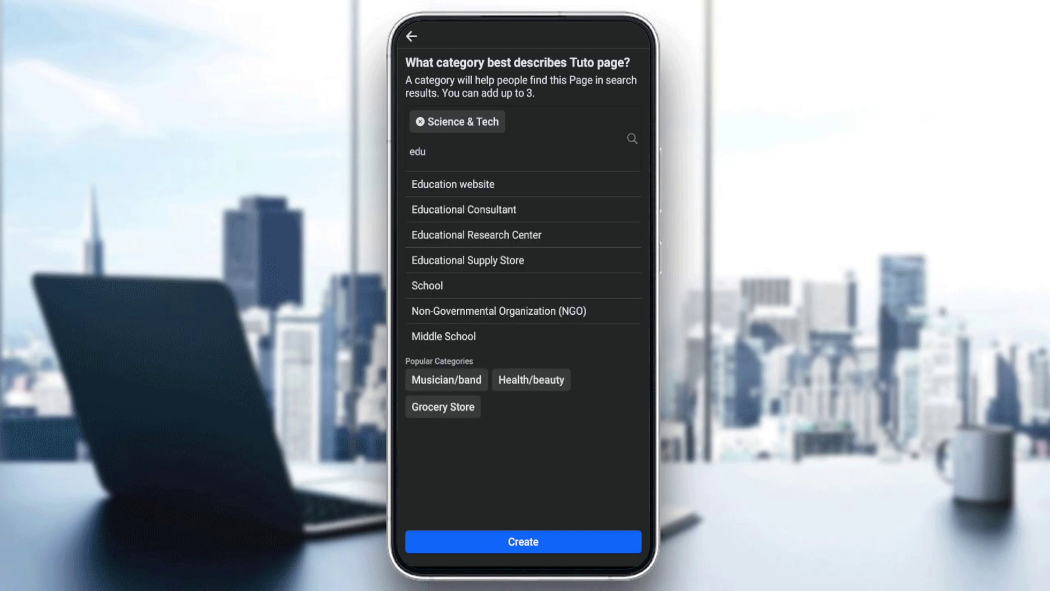
pyautogui.click(453, 184)
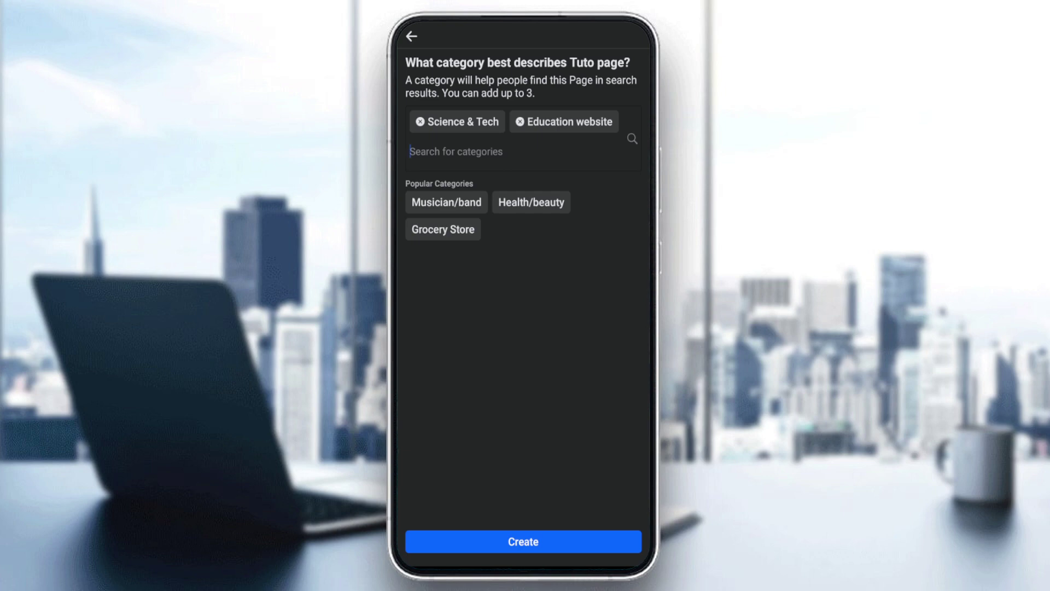
pyautogui.click(524, 542)
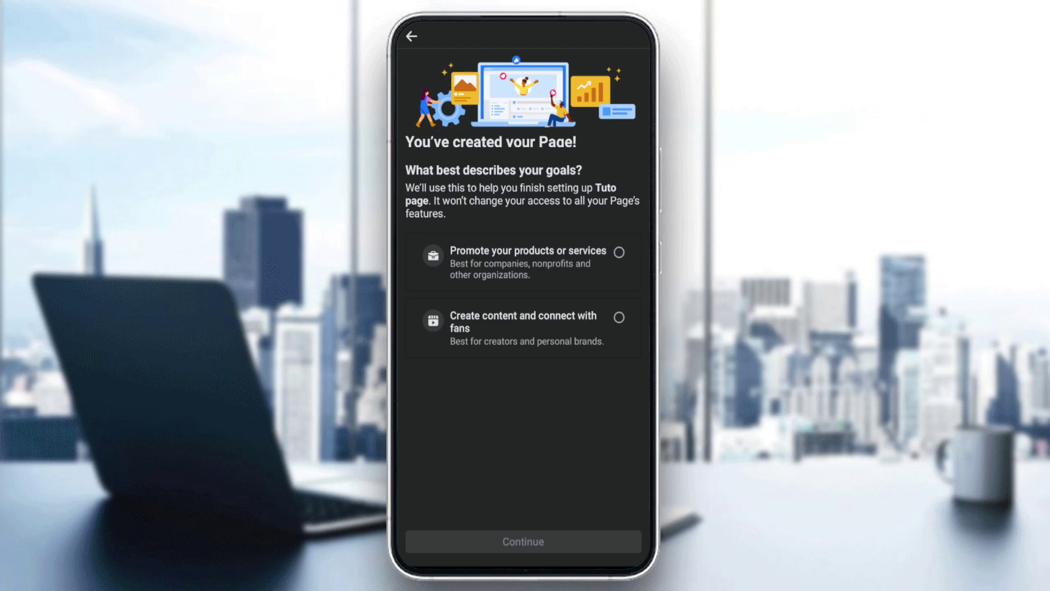
# Step: Choose the 'Create content and connect with fans' goal and try adding gallery profile and cover images
pyautogui.click(523, 328)
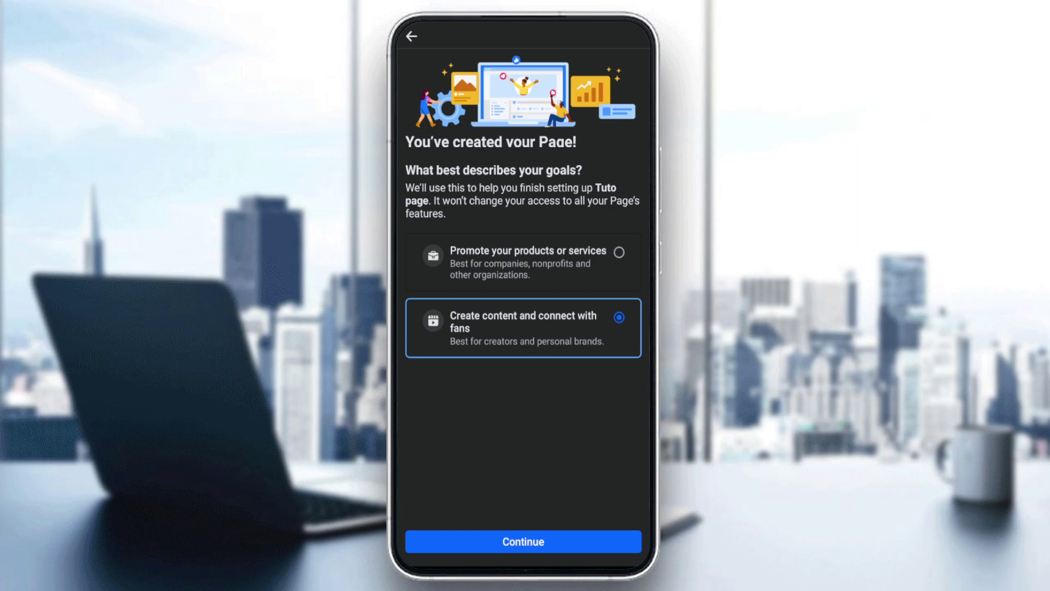
pyautogui.click(522, 541)
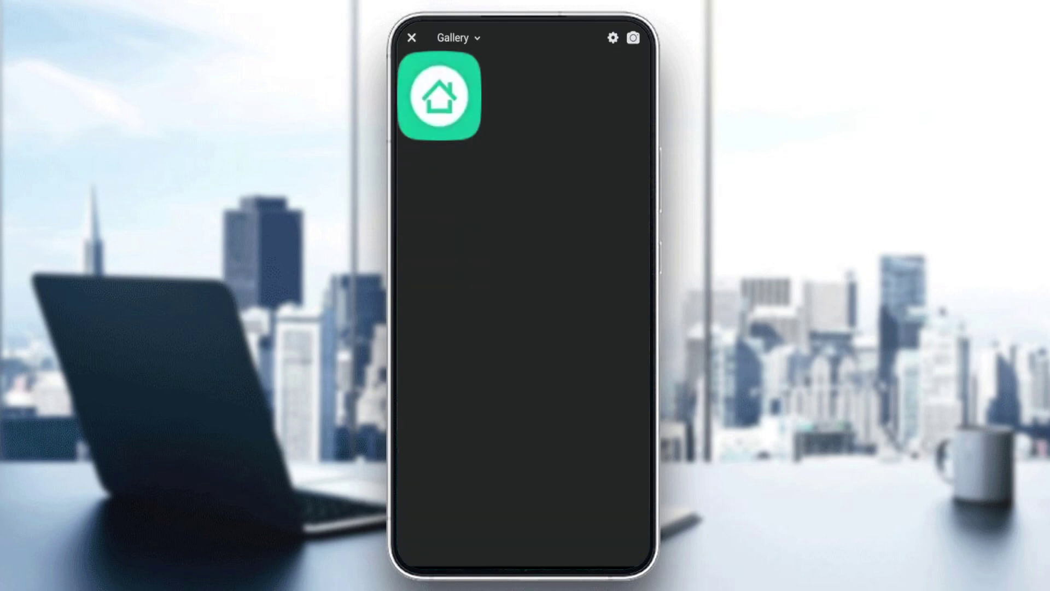
pyautogui.click(439, 97)
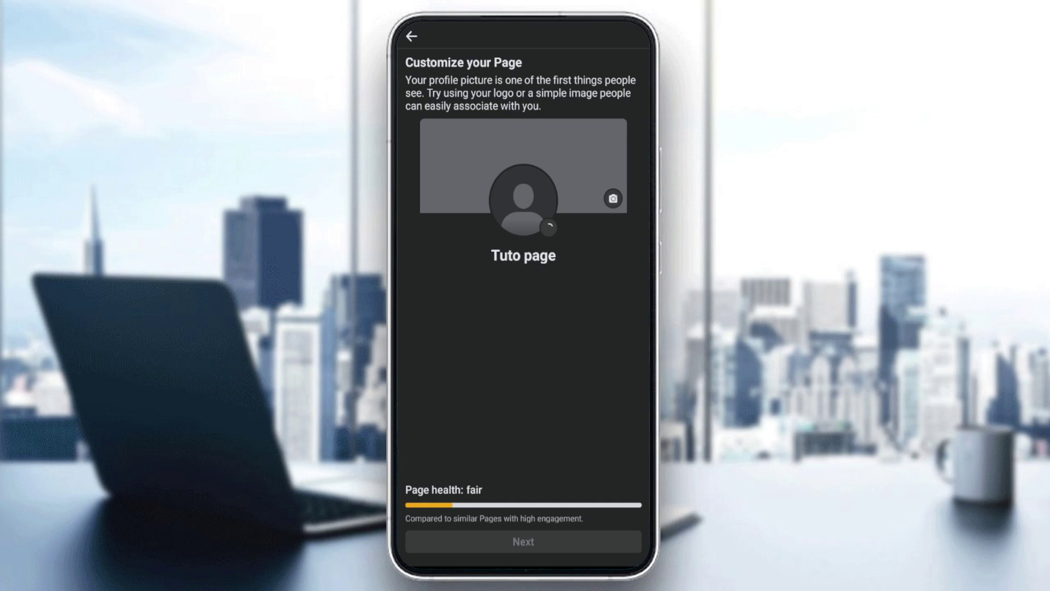
pyautogui.click(613, 198)
pyautogui.click(439, 96)
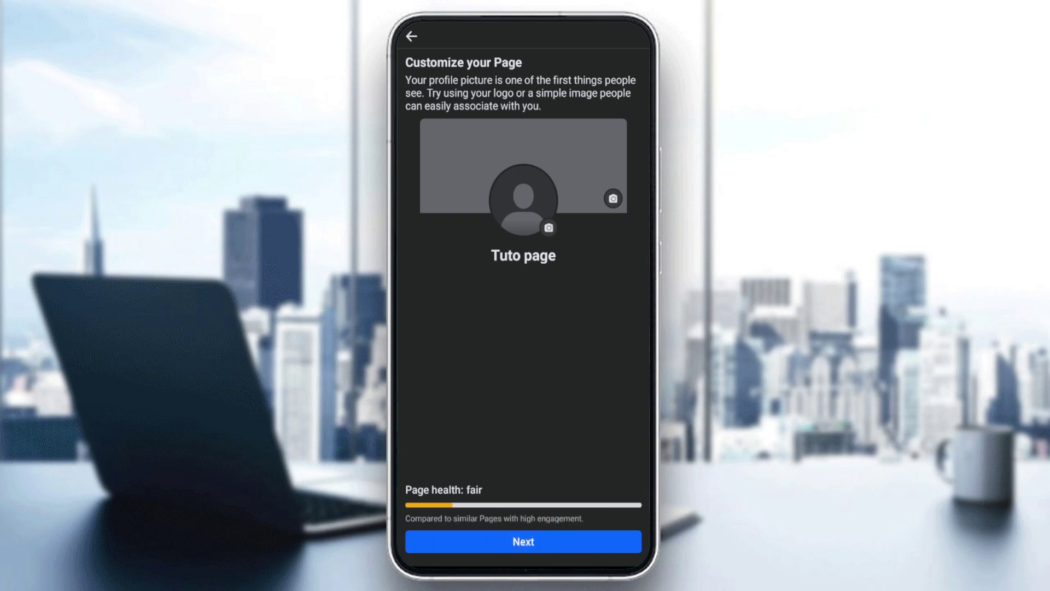
# Step: Skip inviting friends and finish with notifications and promotional emails left on
pyautogui.click(523, 541)
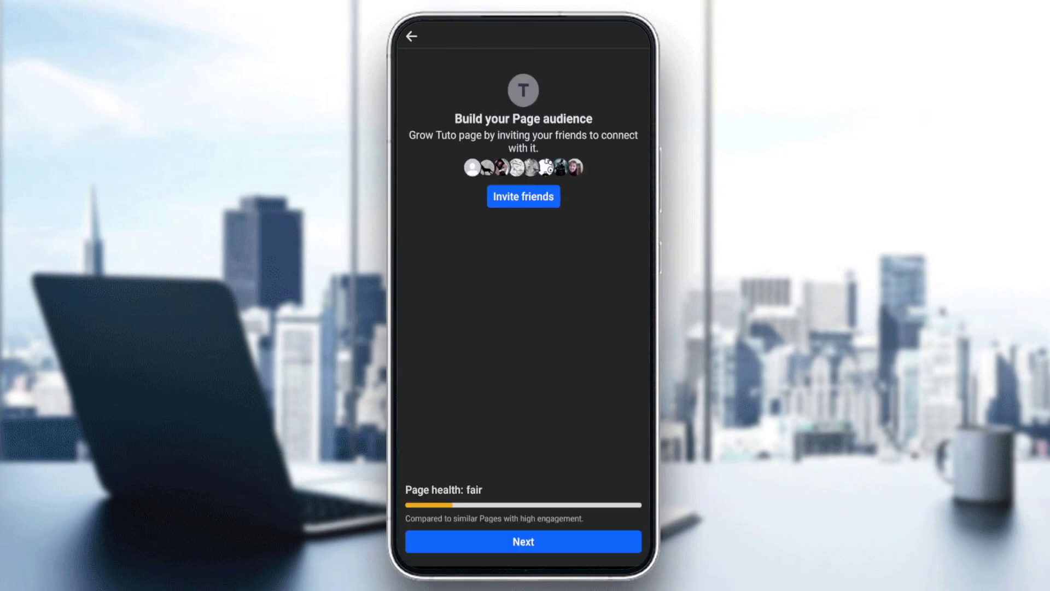
pyautogui.click(524, 540)
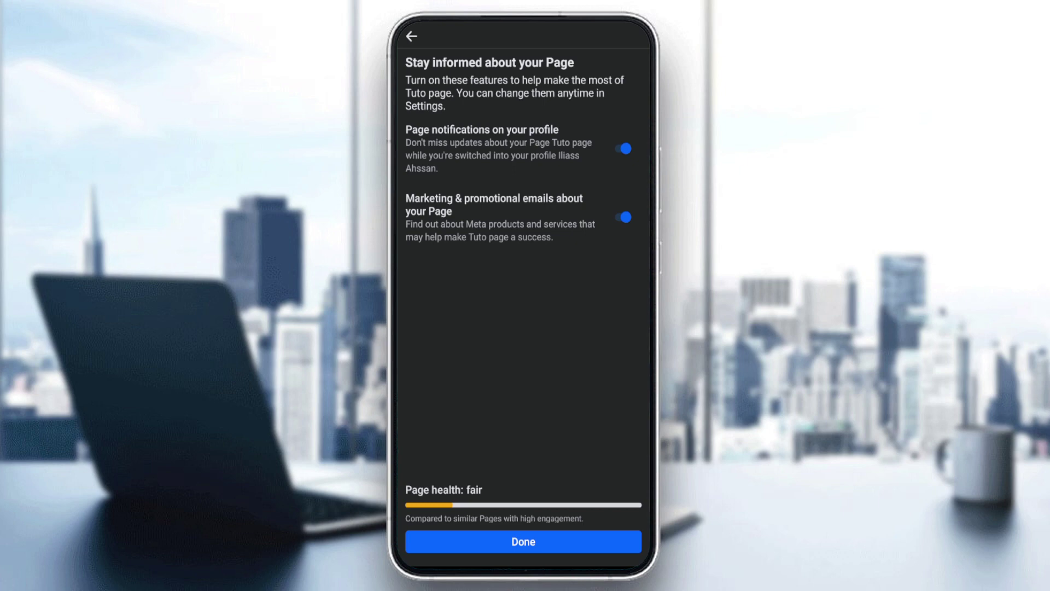
pyautogui.click(523, 541)
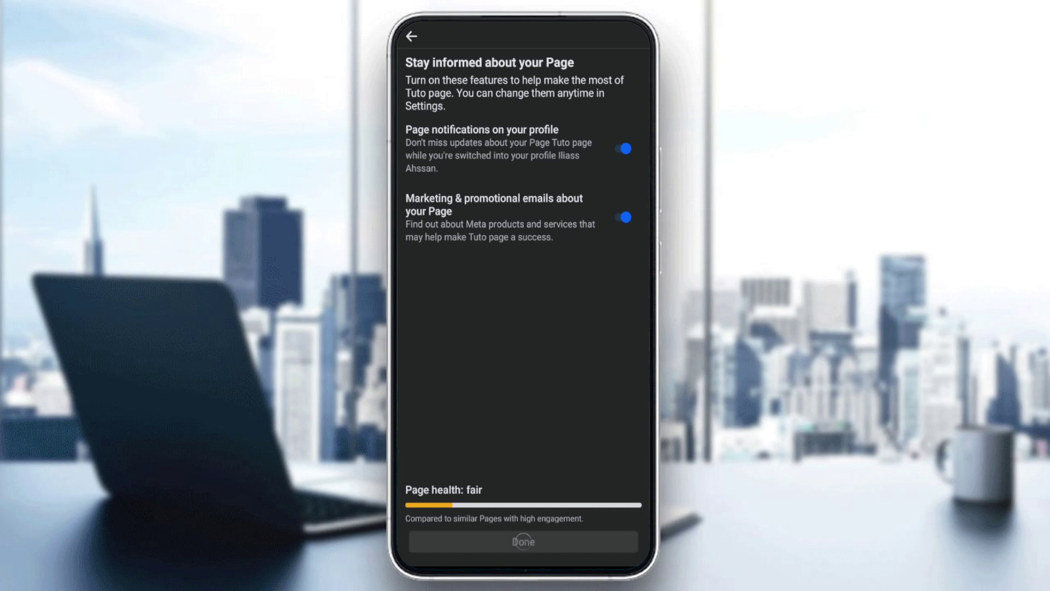